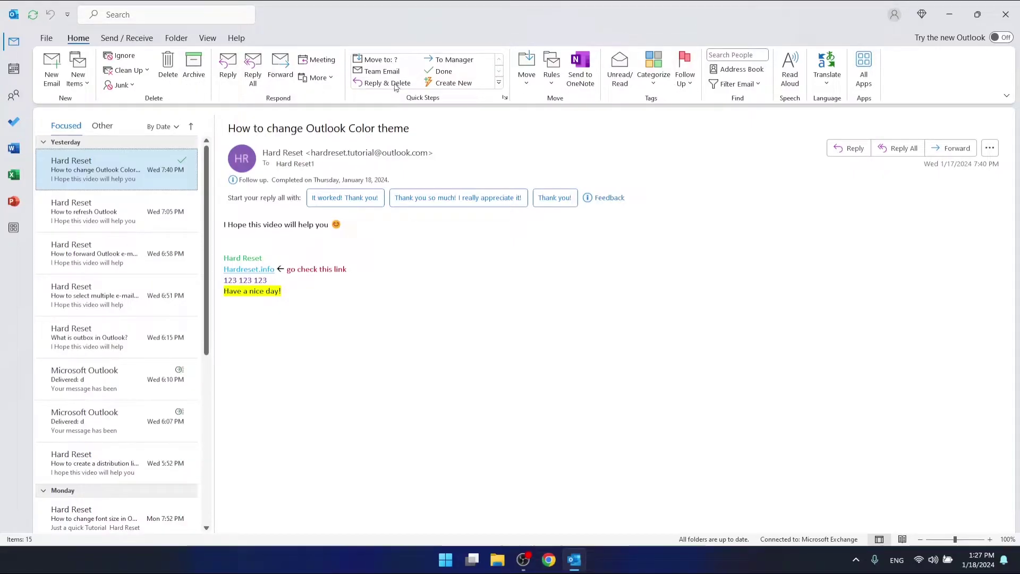
Switch the ribbon to the Simplified Ribbon layout and set it to show tabs only.
left_click(1008, 97)
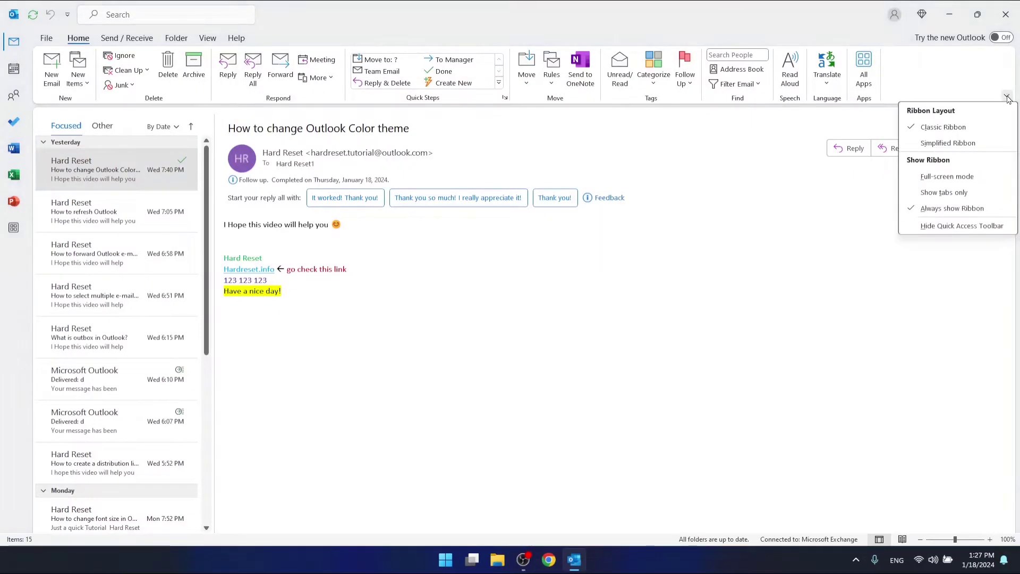
left_click(958, 142)
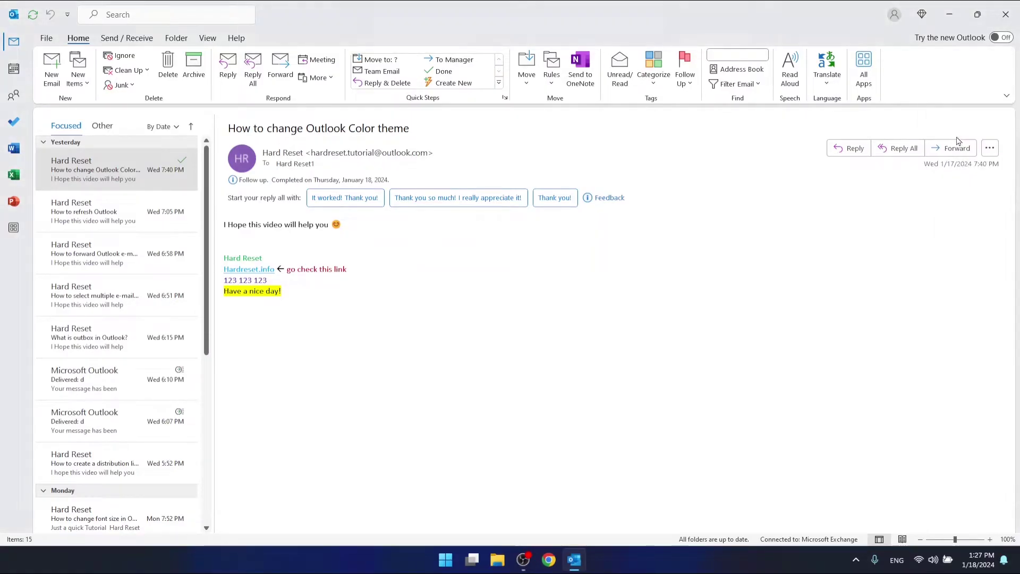
left_click(1007, 66)
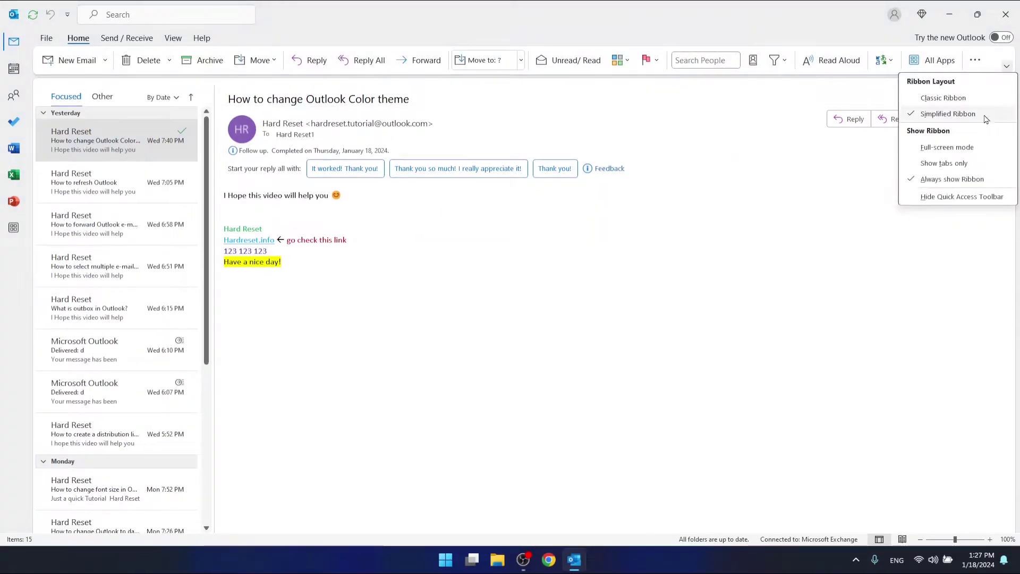
left_click(965, 165)
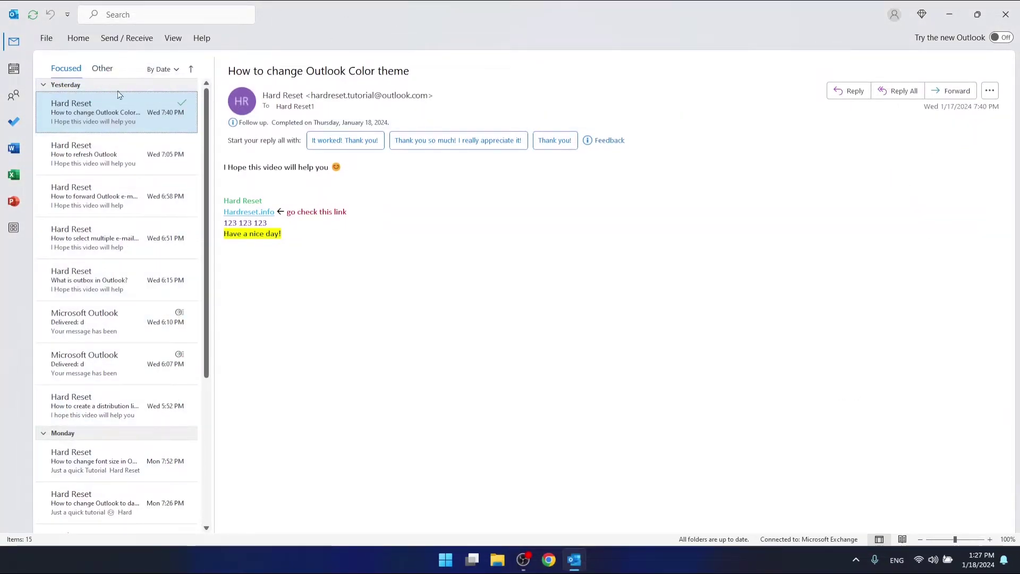
Set the ribbon to Always show Ribbon and return it to the Classic Ribbon layout.
left_click(79, 38)
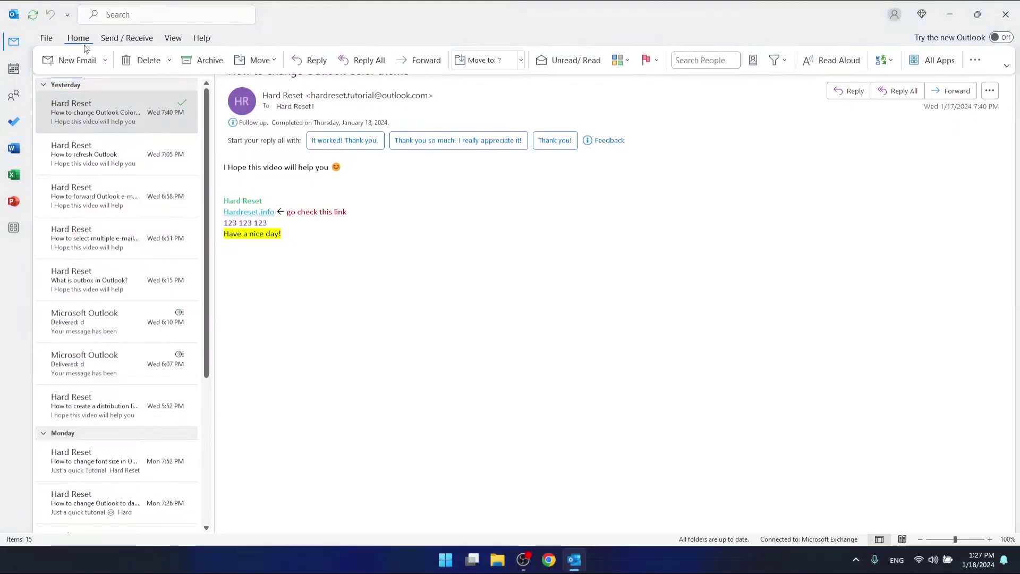
left_click(1006, 66)
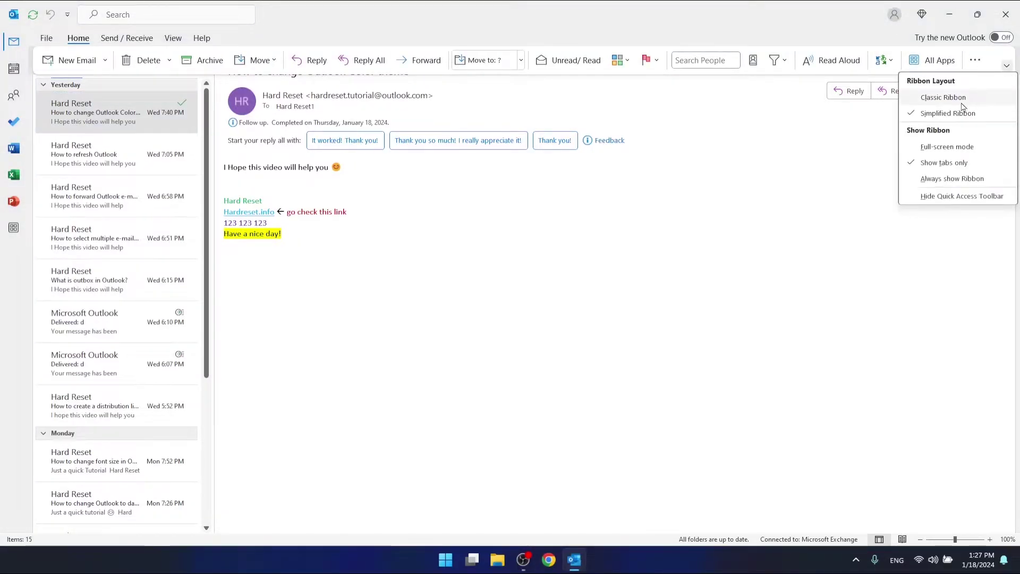
left_click(953, 179)
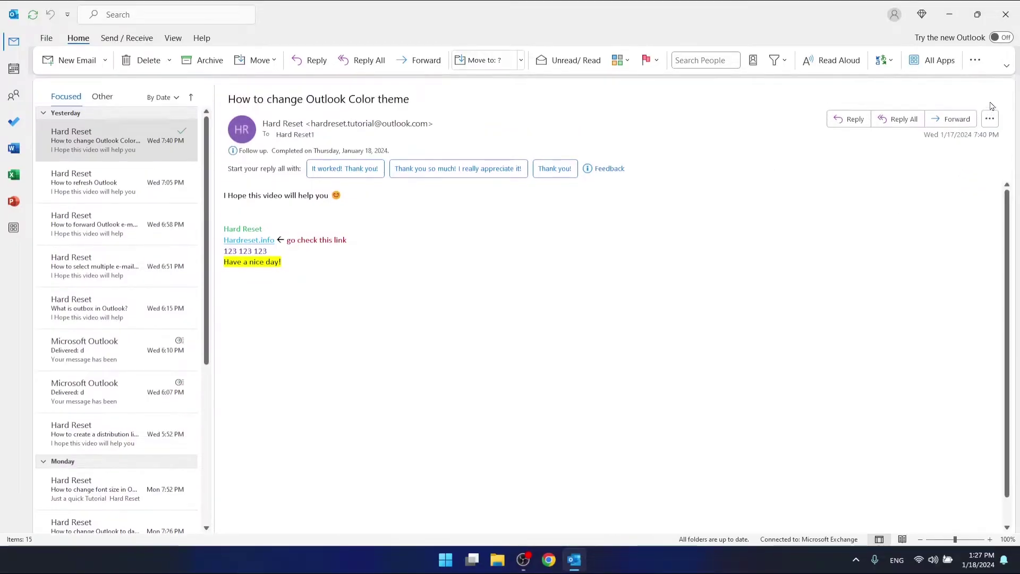
left_click(1006, 65)
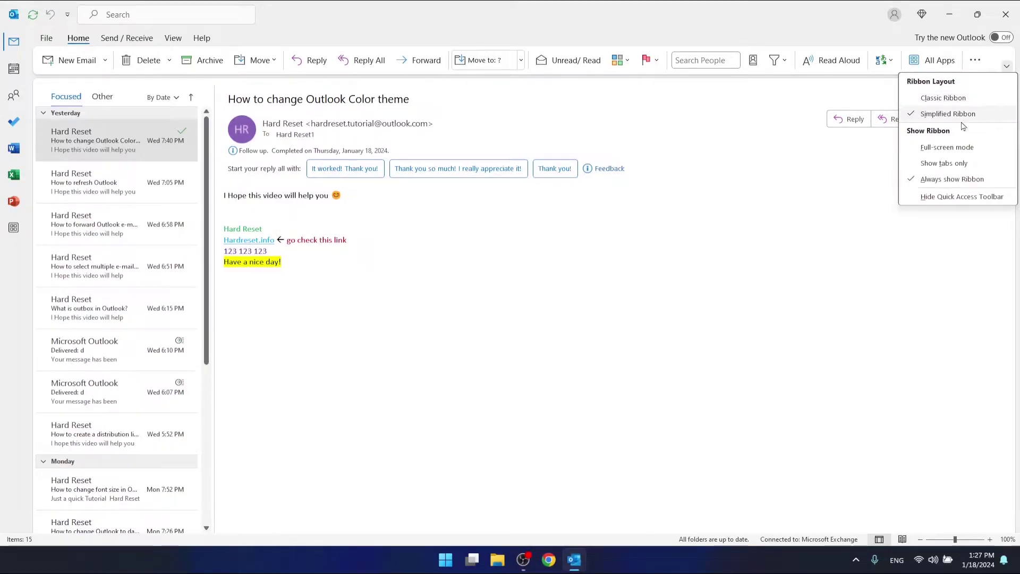
left_click(941, 99)
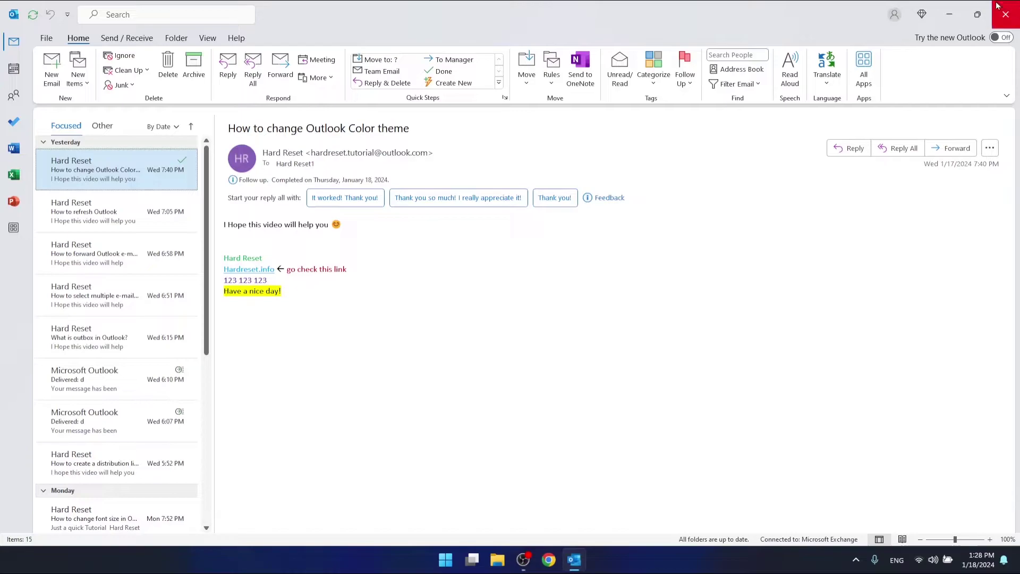
Restore the mail window to its smaller size and maximize it again.
left_click(977, 14)
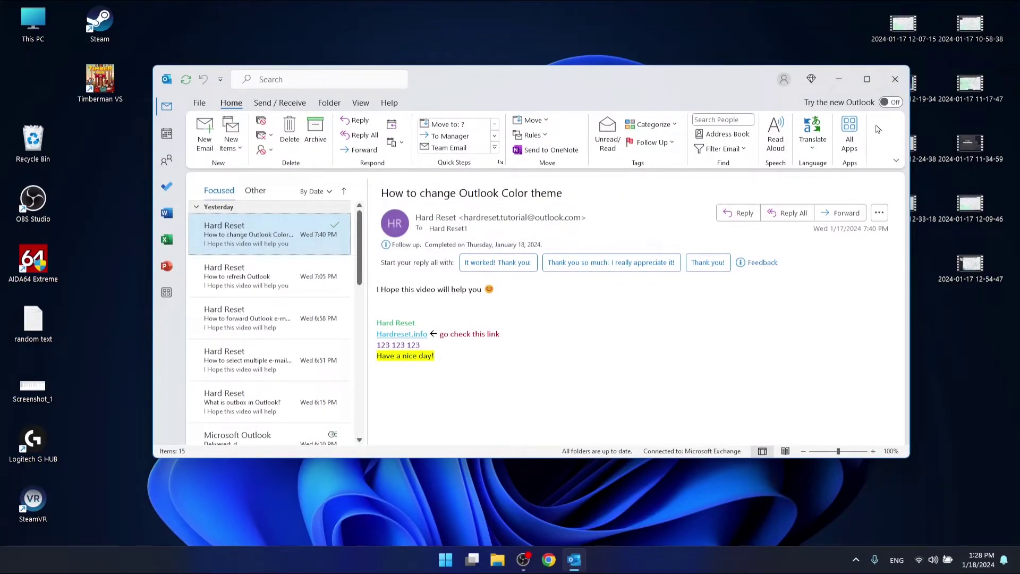
left_click(867, 78)
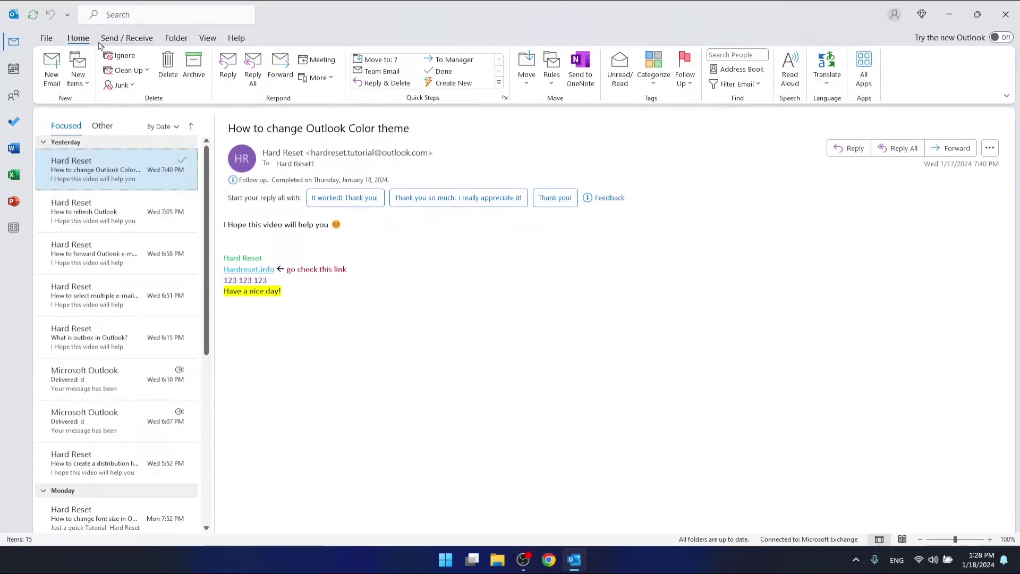
Turn on the folder pane as Minimized, expand it and pin it open.
left_click(208, 39)
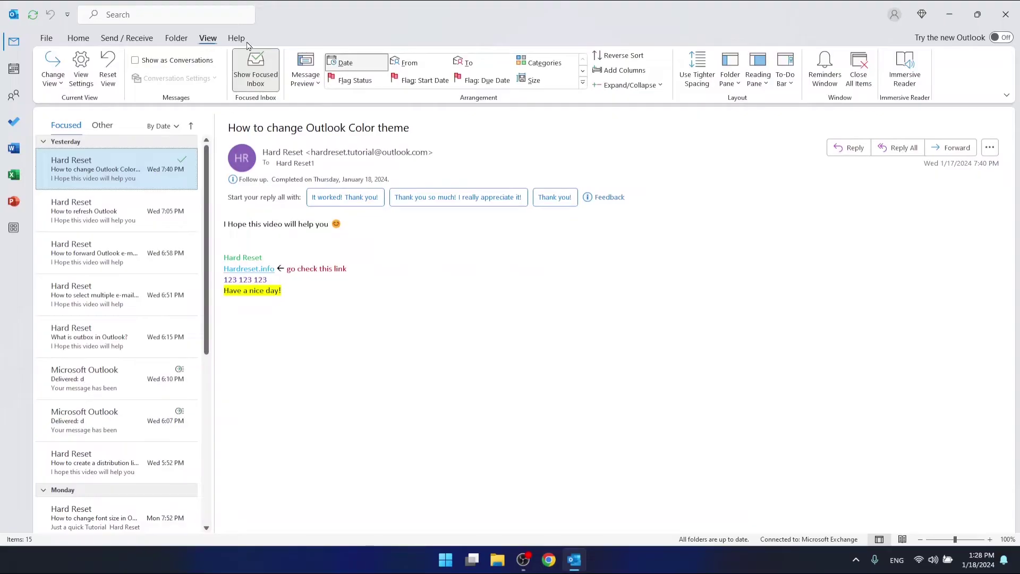
left_click(738, 85)
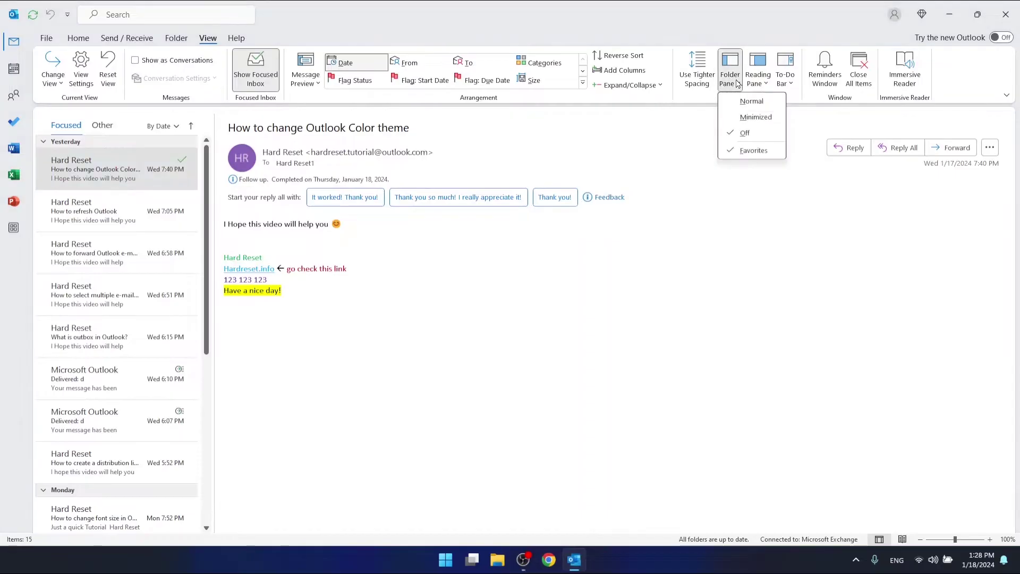
left_click(765, 115)
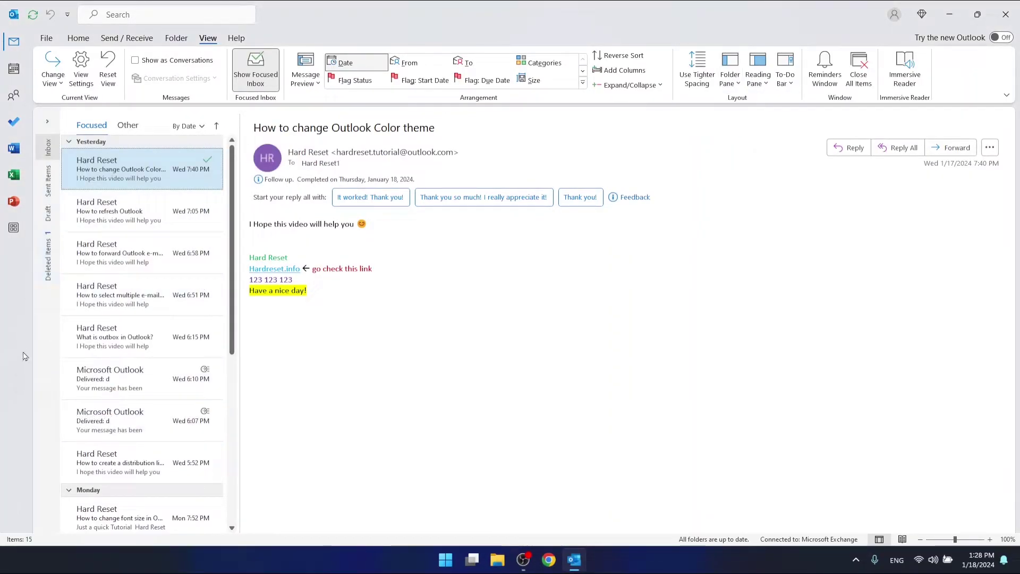
left_click(47, 121)
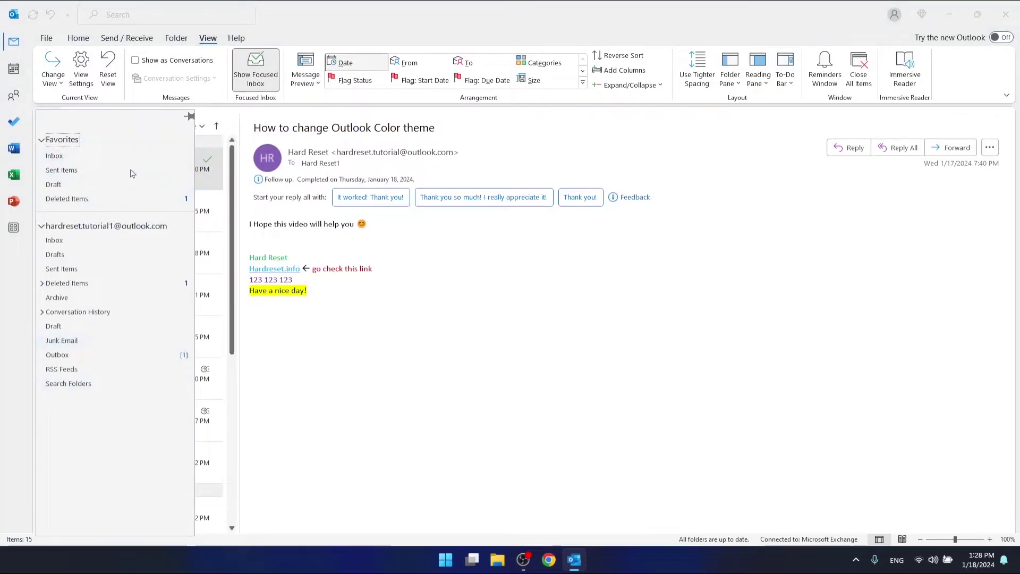
left_click(190, 116)
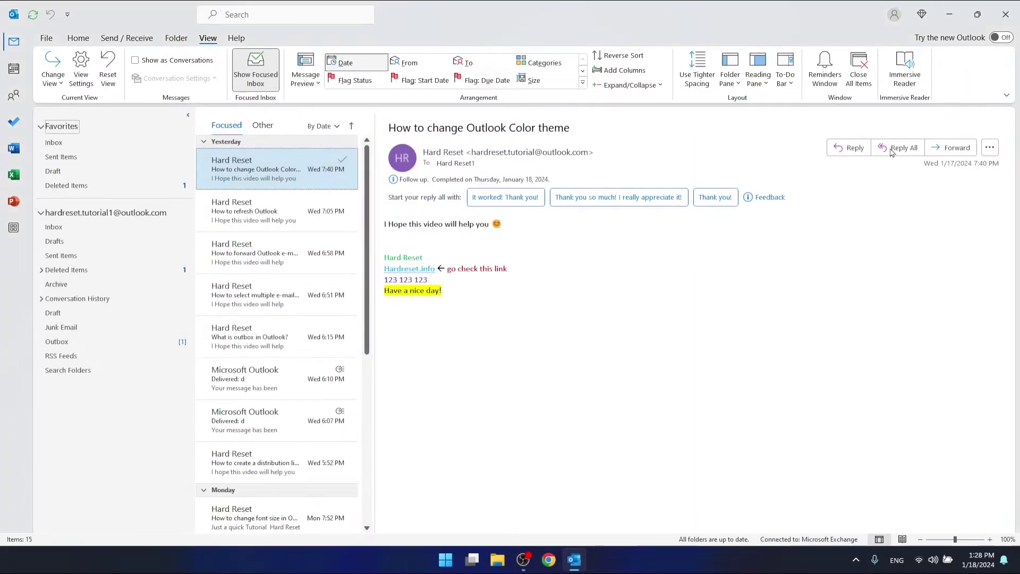
Set the folder pane to Minimized and return it to Normal.
left_click(730, 75)
left_click(756, 117)
left_click(730, 75)
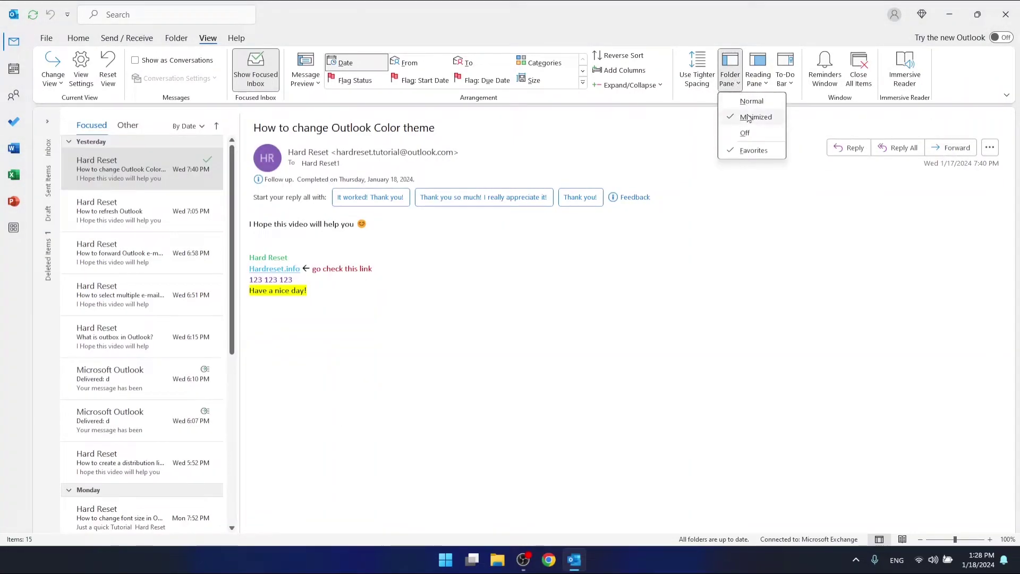
left_click(749, 101)
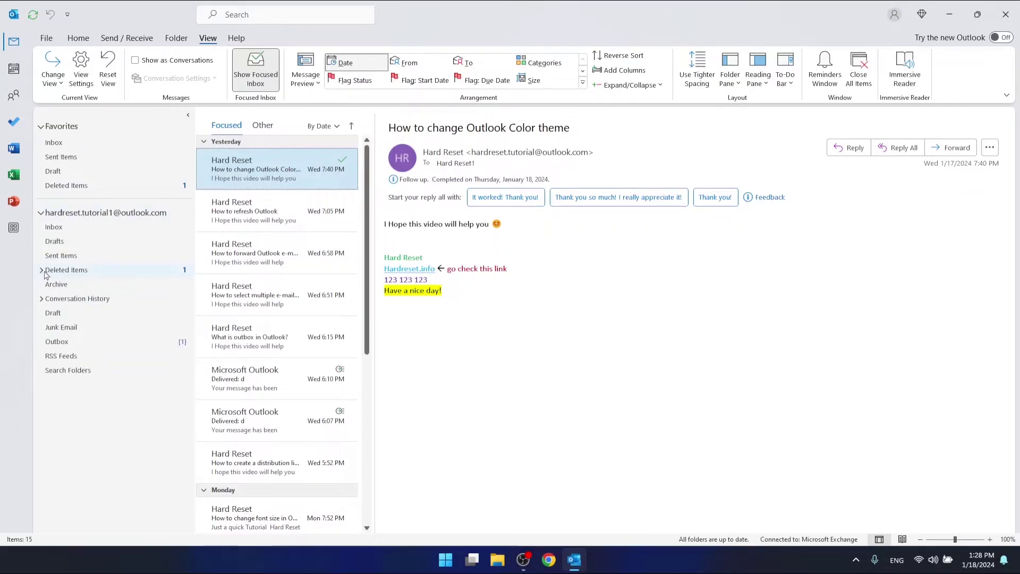
Look through the subfolders of Conversation History and Deleted Items, collapsing each folder again.
left_click(41, 298)
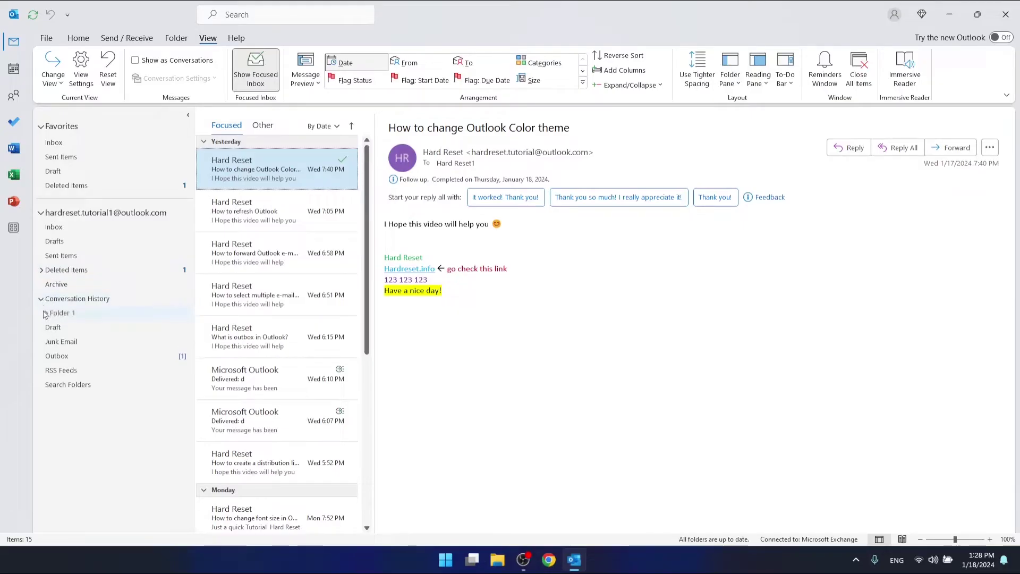
left_click(40, 300)
left_click(42, 270)
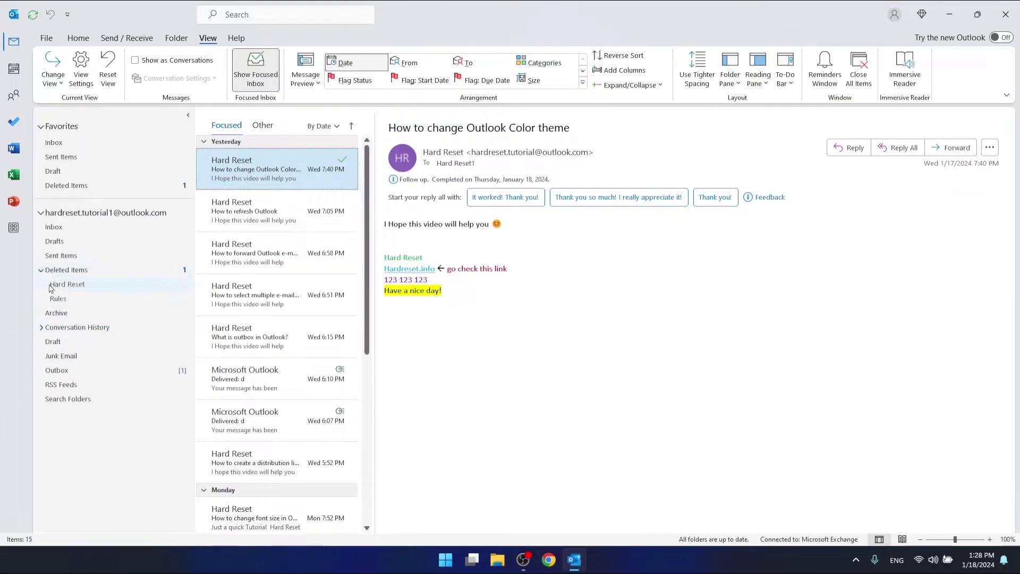
left_click(41, 270)
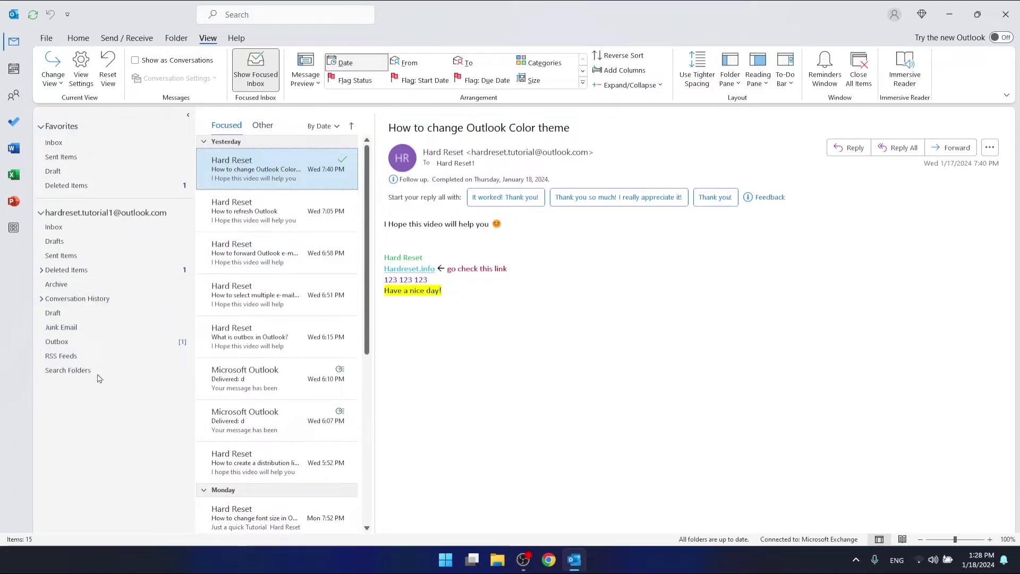
Expand Deleted Items, Conversation History and Folder 1 in the folder pane to list their subfolders.
left_click(245, 16)
key("Escape")
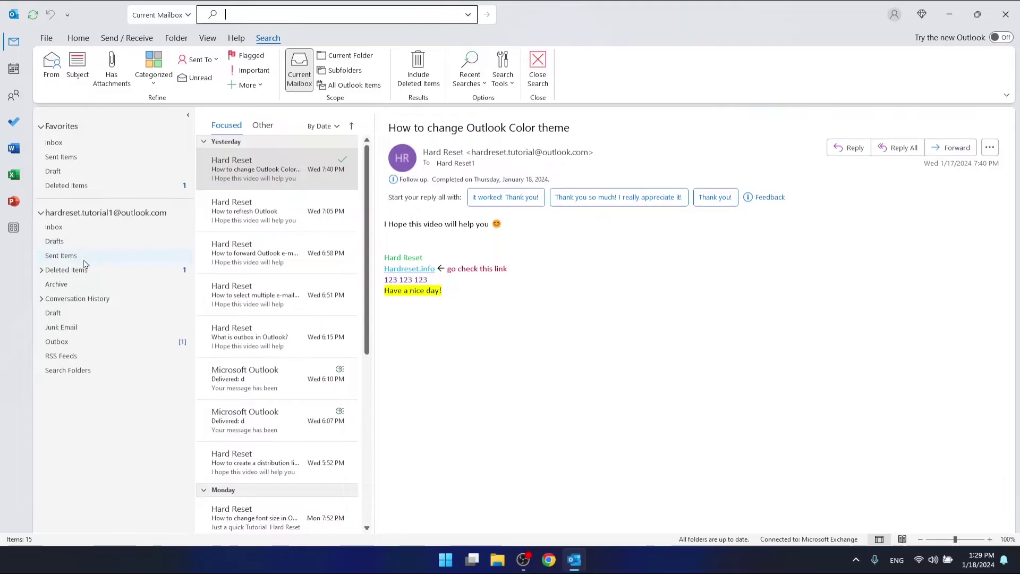
left_click(42, 270)
left_click(41, 328)
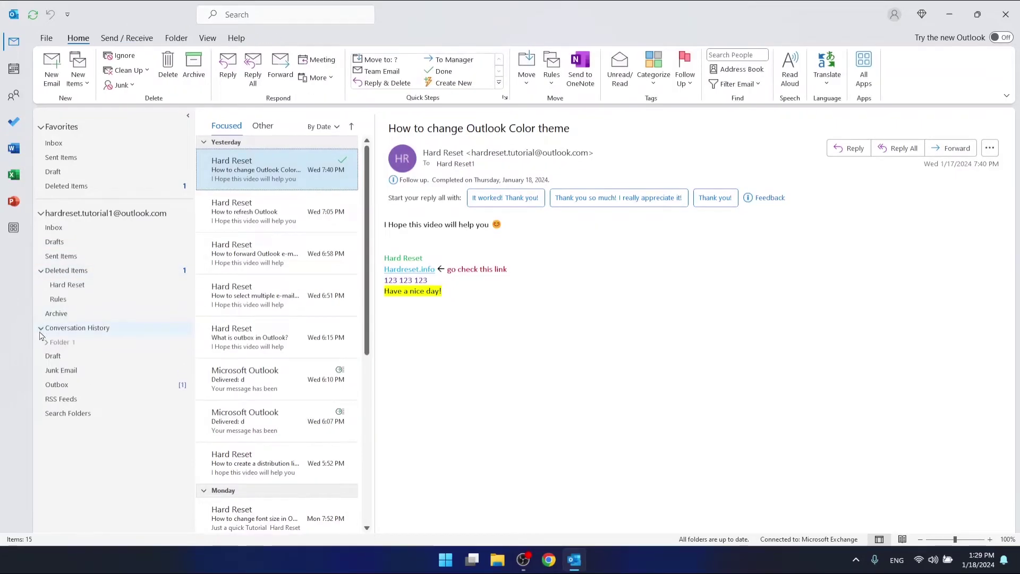
left_click(47, 342)
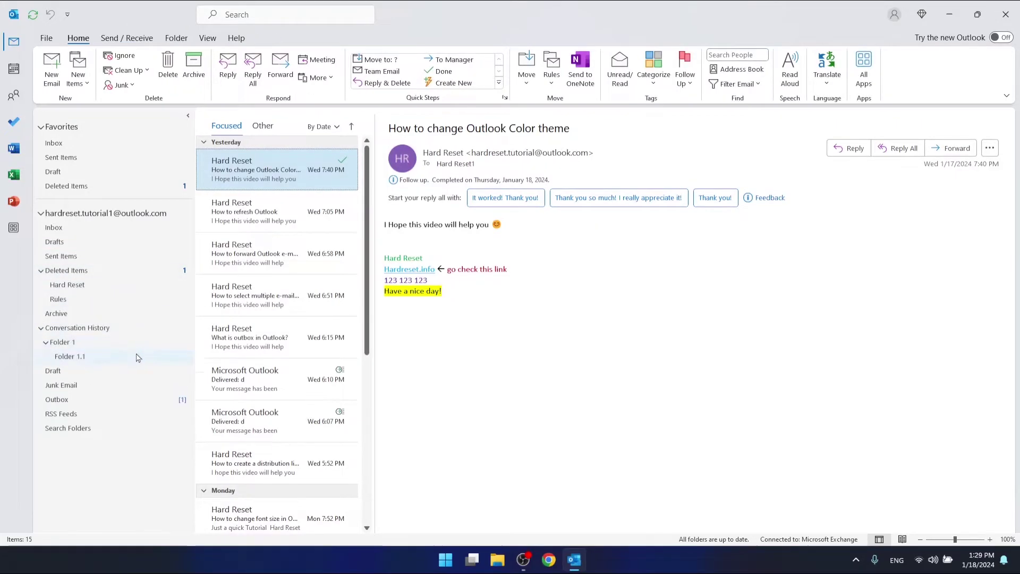
Search for "view" with the search scope set to All Outlook Items.
left_click(294, 16)
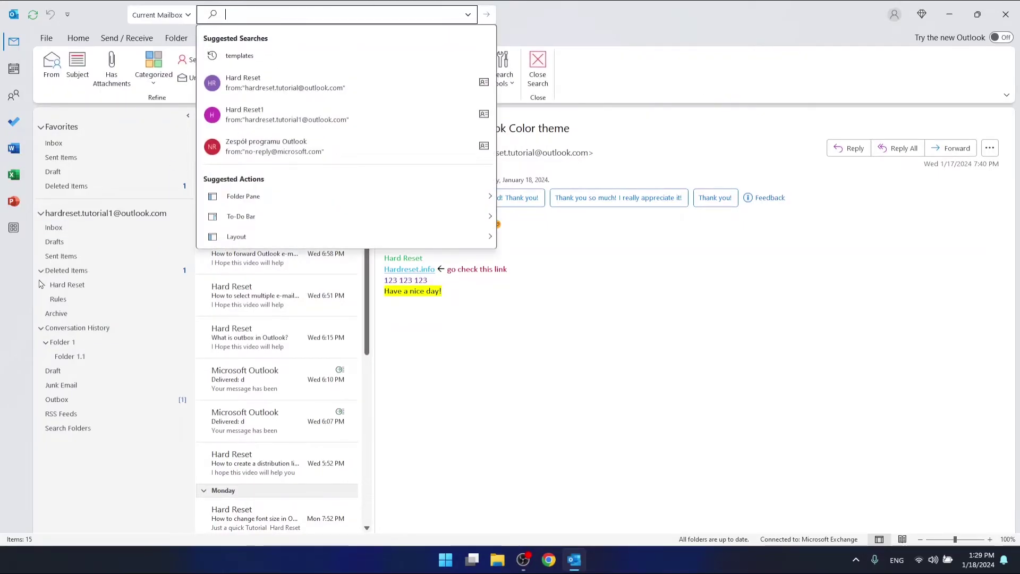
key("Escape")
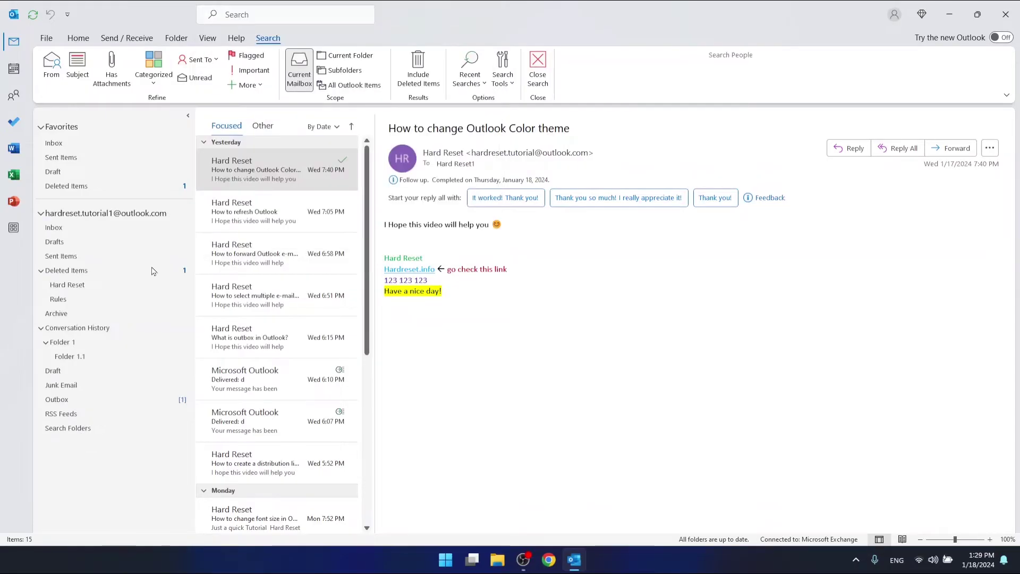
left_click(312, 16)
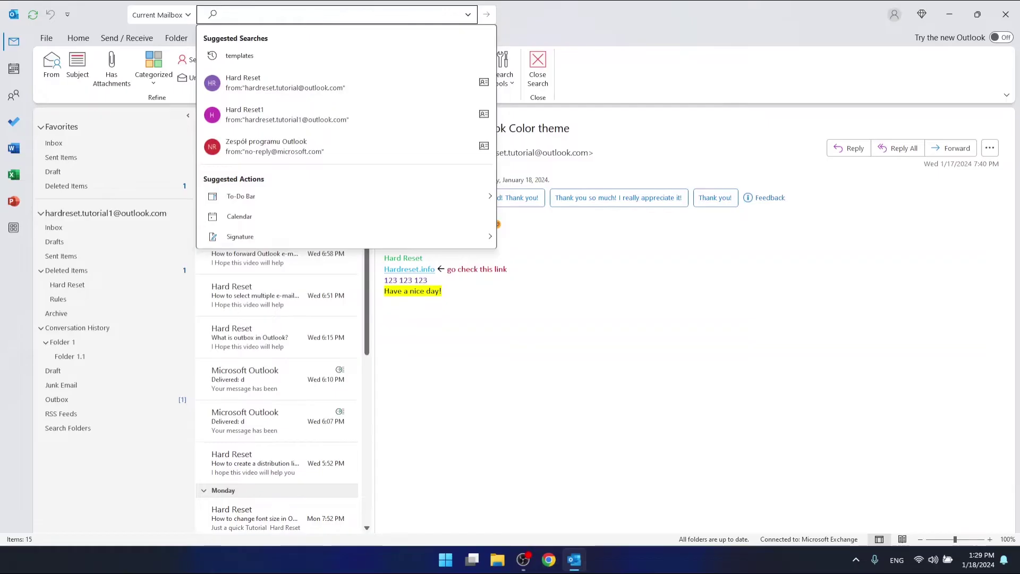
type("view")
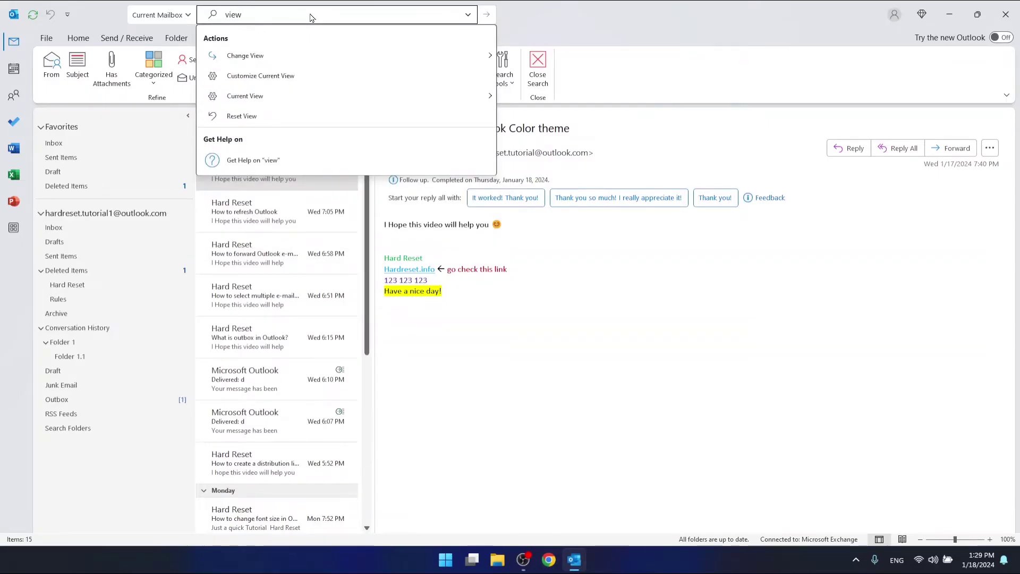
left_click(179, 17)
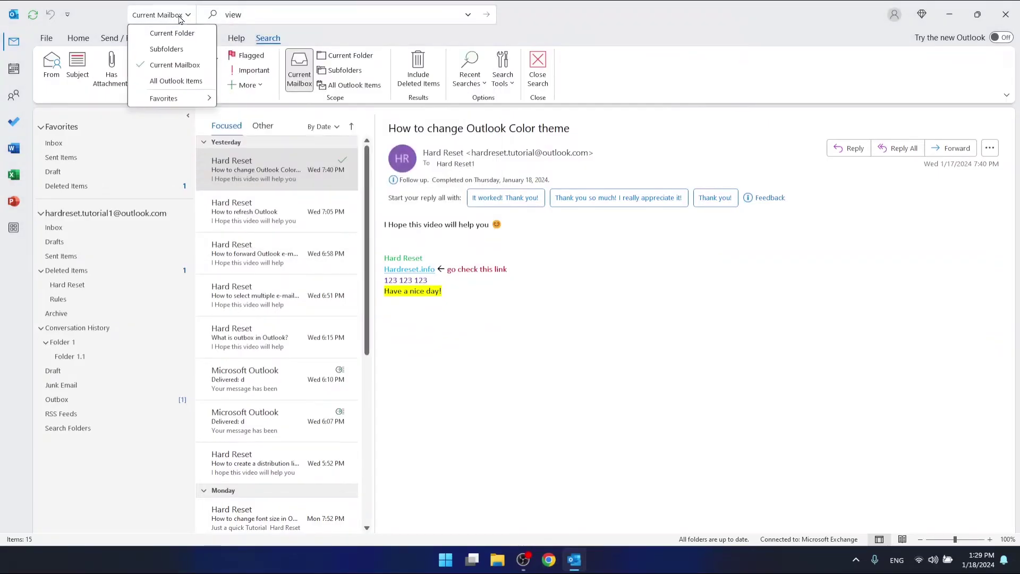
left_click(182, 82)
left_click(261, 16)
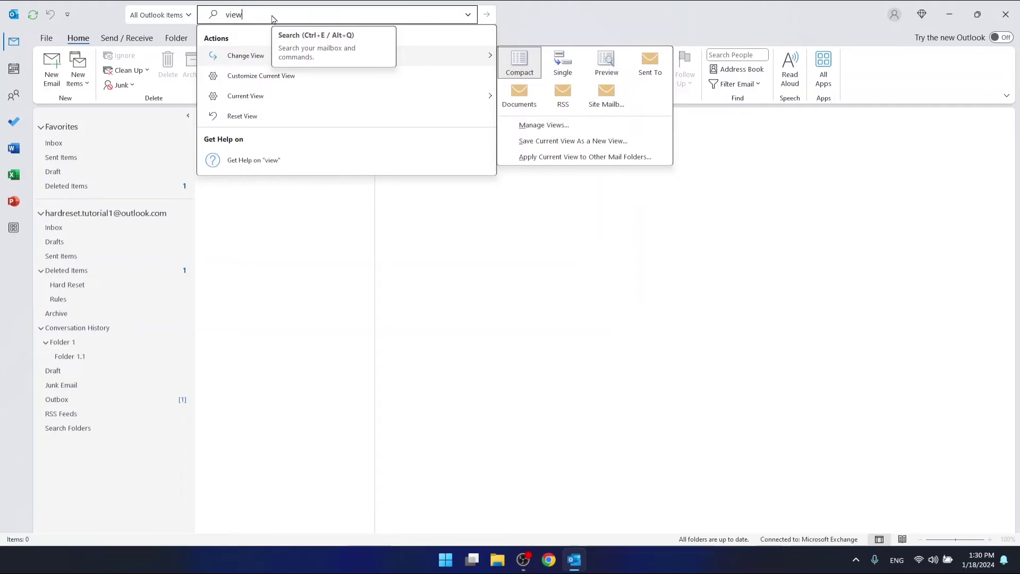
key("Return")
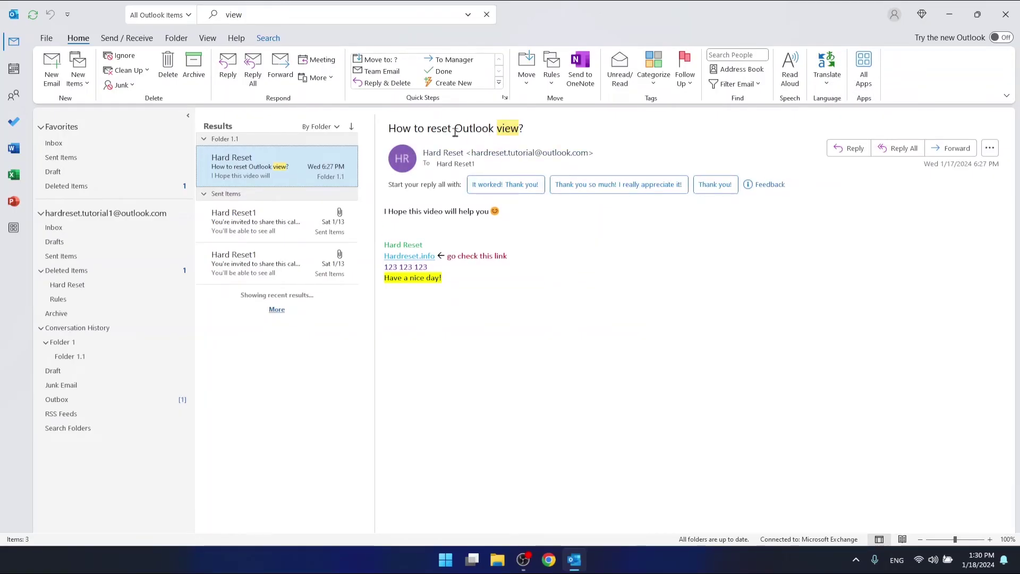
Highlight the subject of the message found in Folder 1.1 and close the search.
left_click_drag(532, 128, 411, 130)
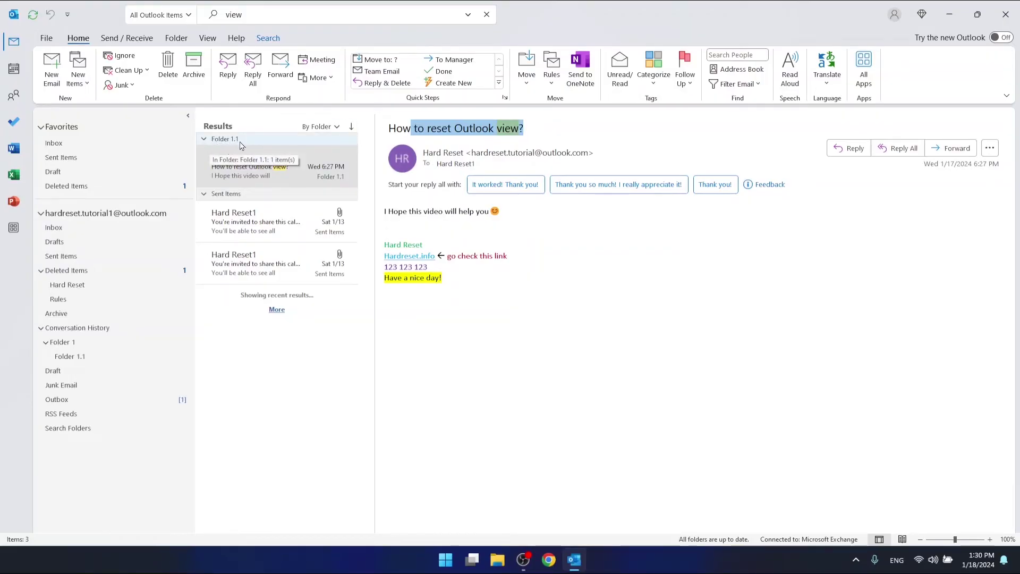
left_click(127, 38)
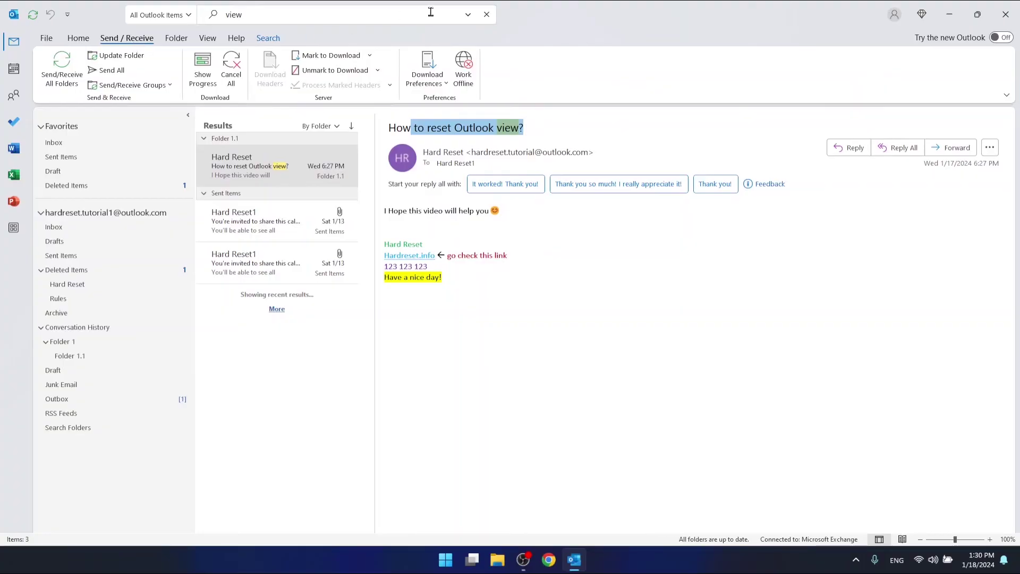
left_click(487, 14)
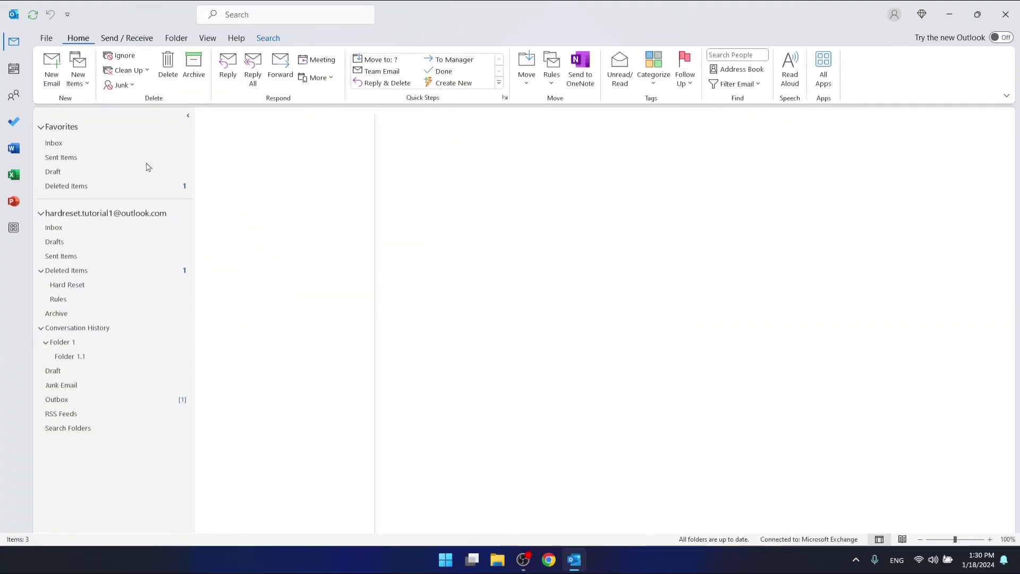
Open Folder 1.1 and highlight the subject of its "How to reset Outlook view?" message.
left_click(72, 358)
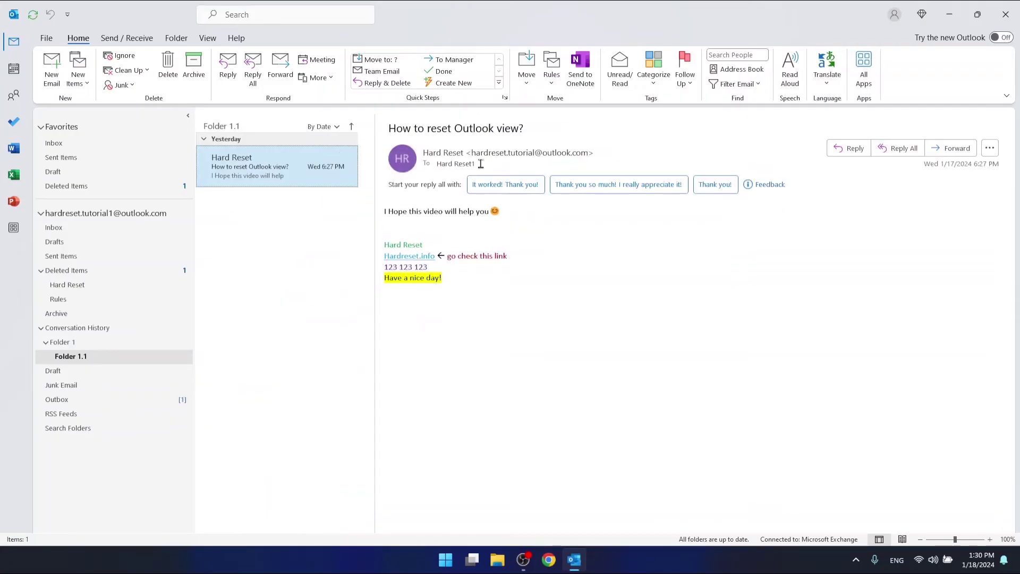
left_click_drag(528, 133, 393, 131)
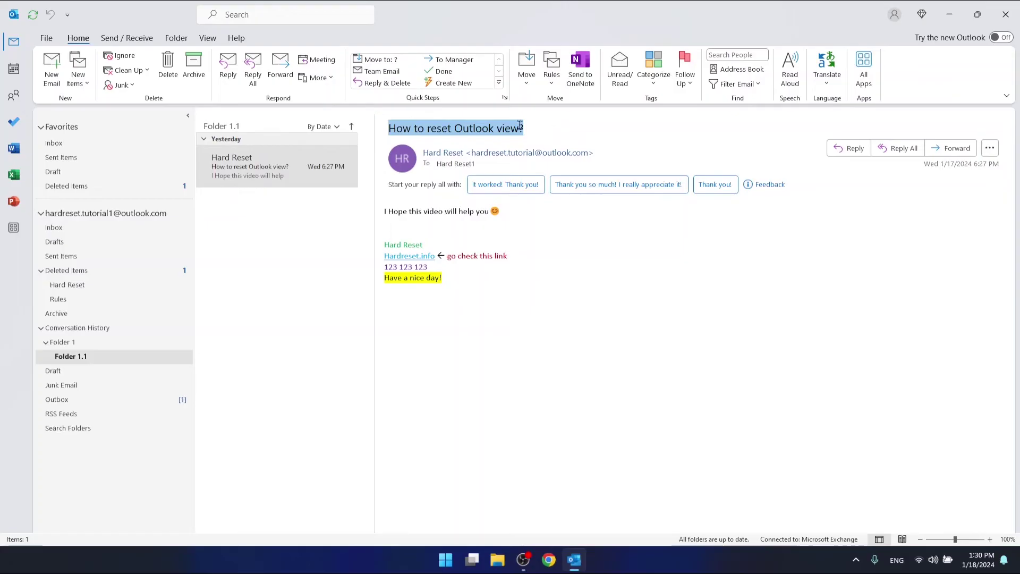
left_click_drag(529, 131, 414, 131)
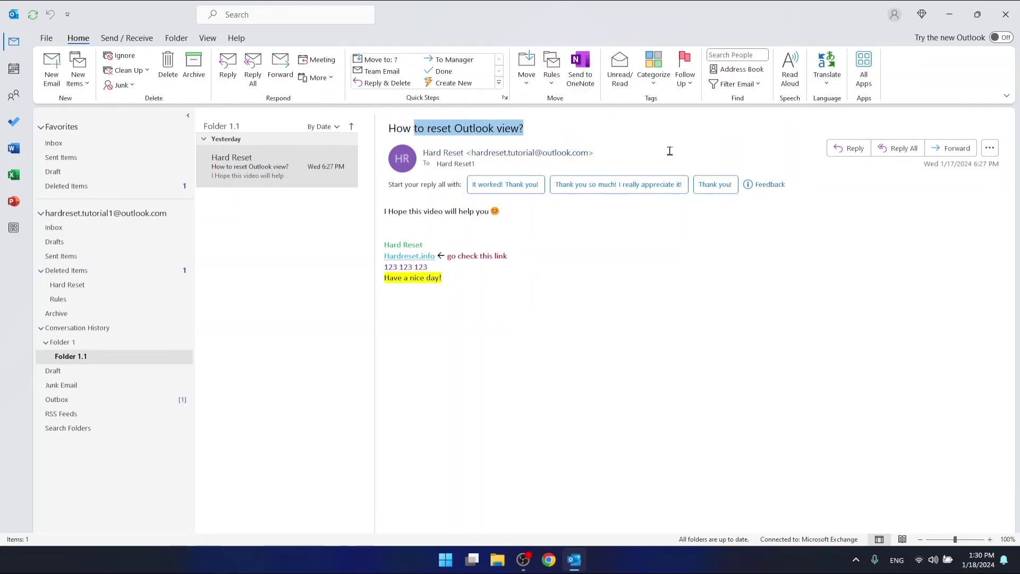